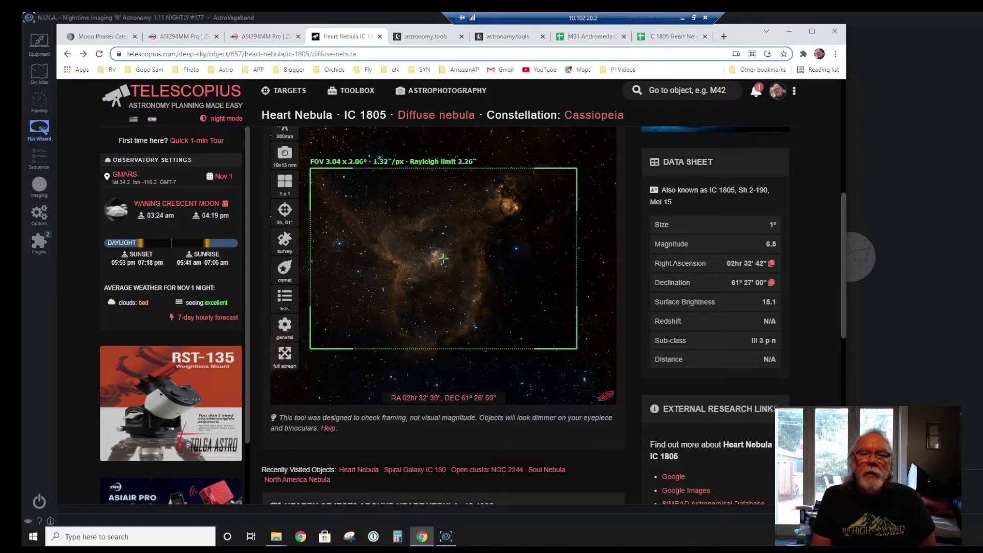
- Switch from the Heart Nebula framing page to the M31 Andromeda Galaxy Project spreadsheet
click(593, 38)
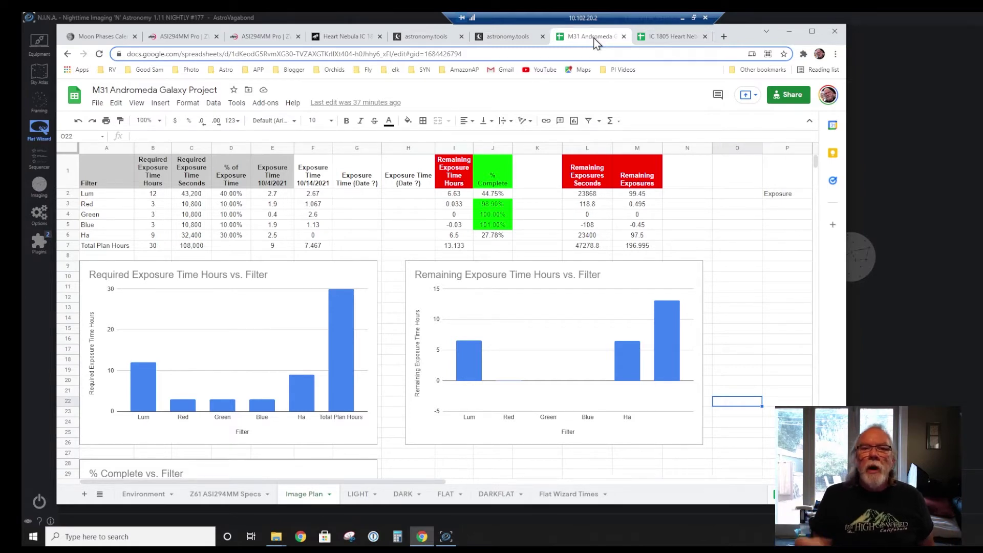
- Check the IC 1805 Heart Nebula Project LIGHT sheet, then return to the Telescopius framing page
click(666, 38)
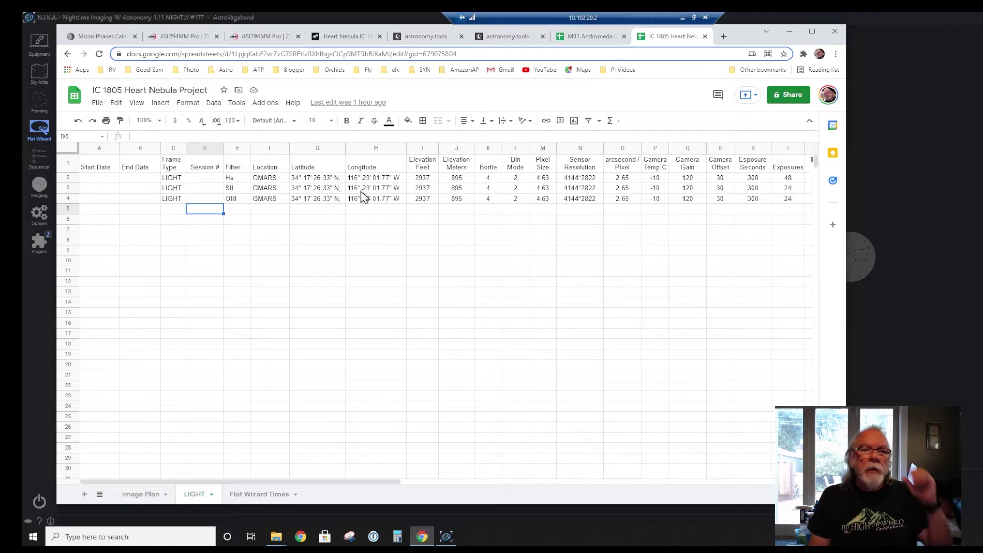
click(358, 38)
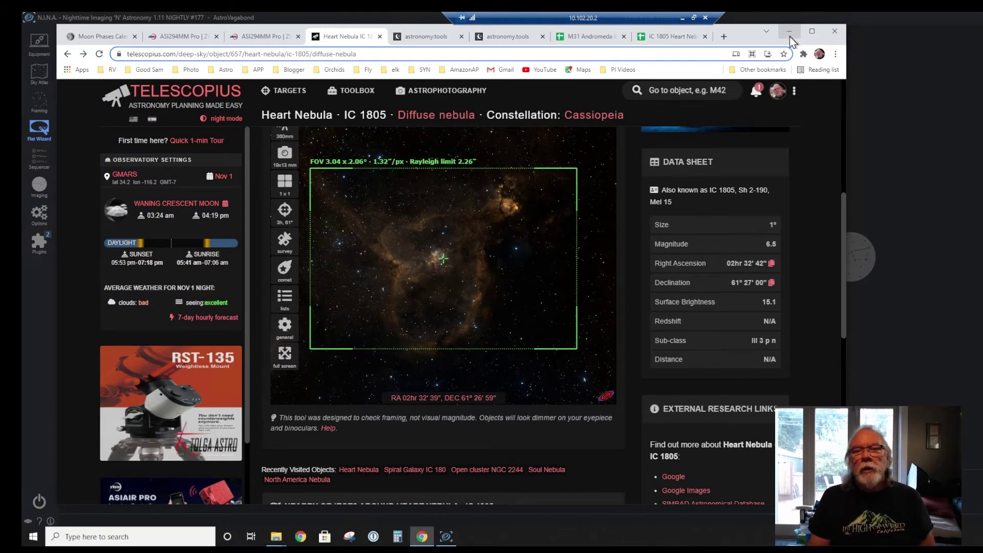
- Browse the ASI294MM Pro product page to its Bin1 47 MP versus Bin2 11.7 MP comparison
click(183, 36)
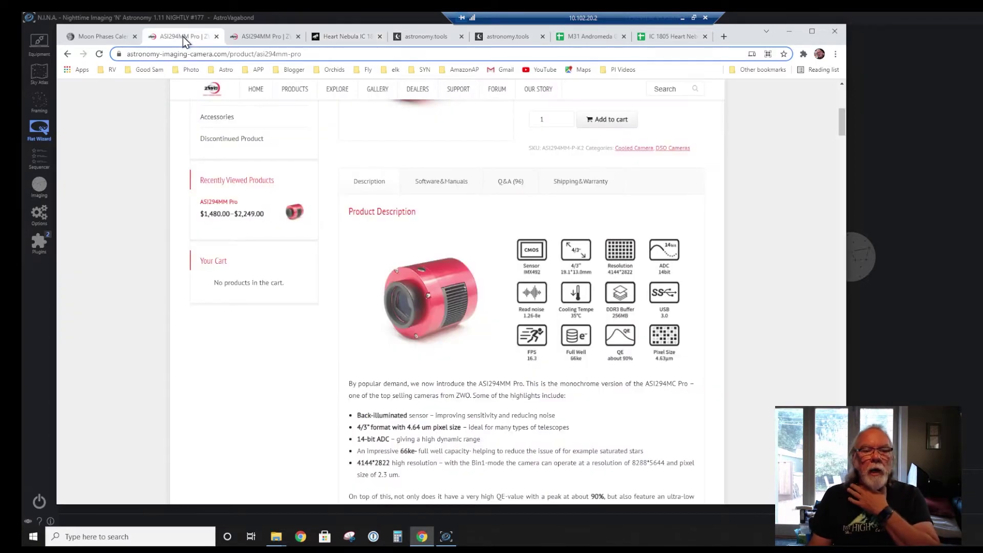
scroll(624, 352, down, 9)
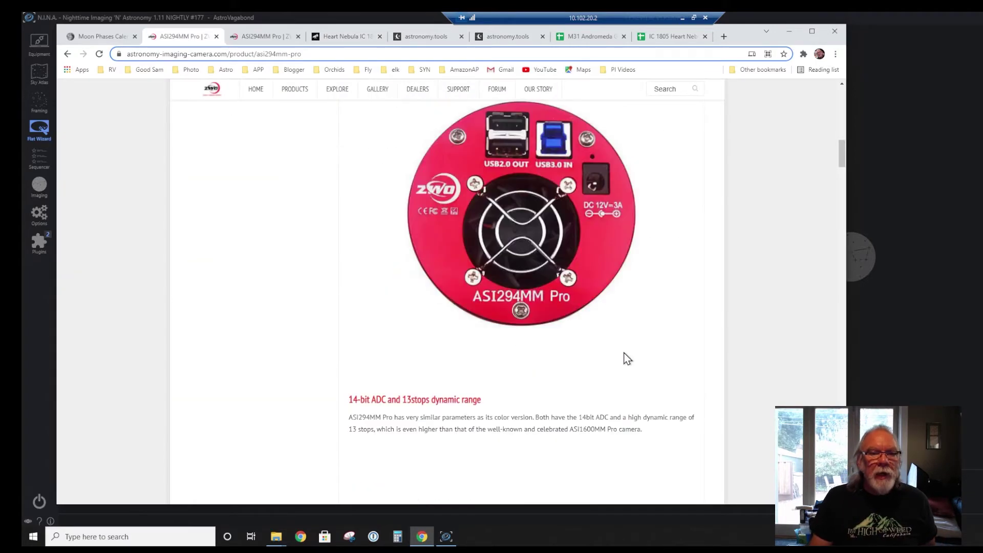
scroll(624, 352, up, 3)
scroll(623, 352, up, 6)
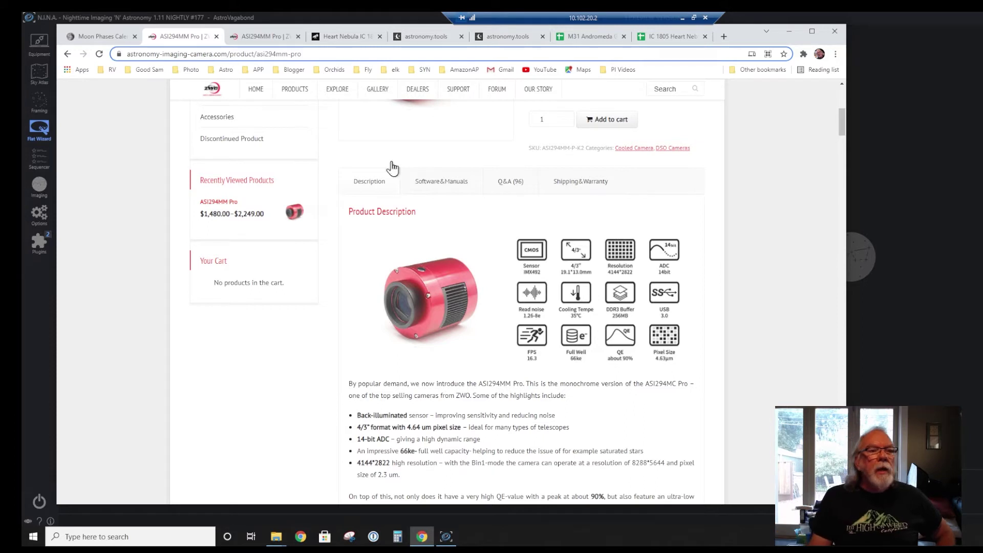
click(268, 37)
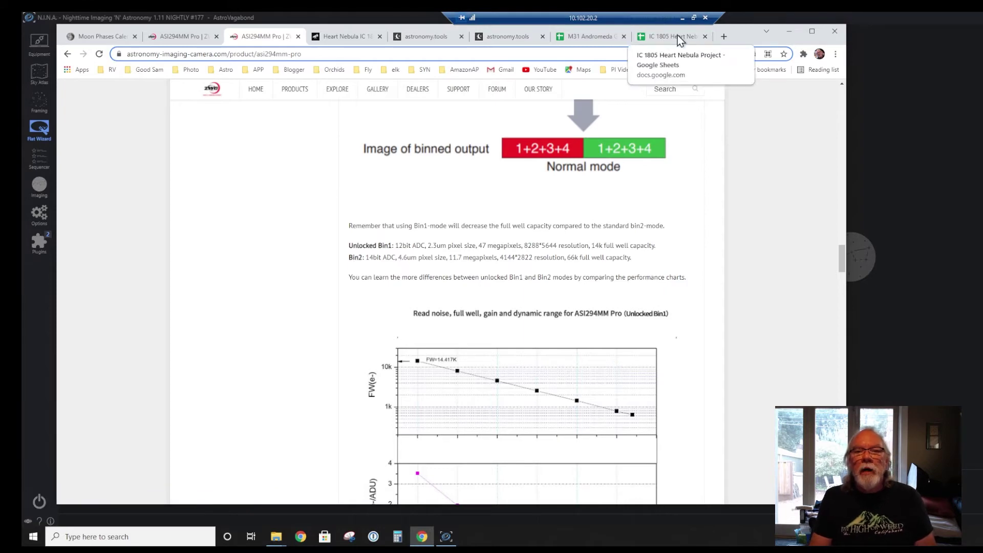
- Minimize Chrome and both DARK folder windows to reveal the 2x2 binning Flat Wizard
click(788, 32)
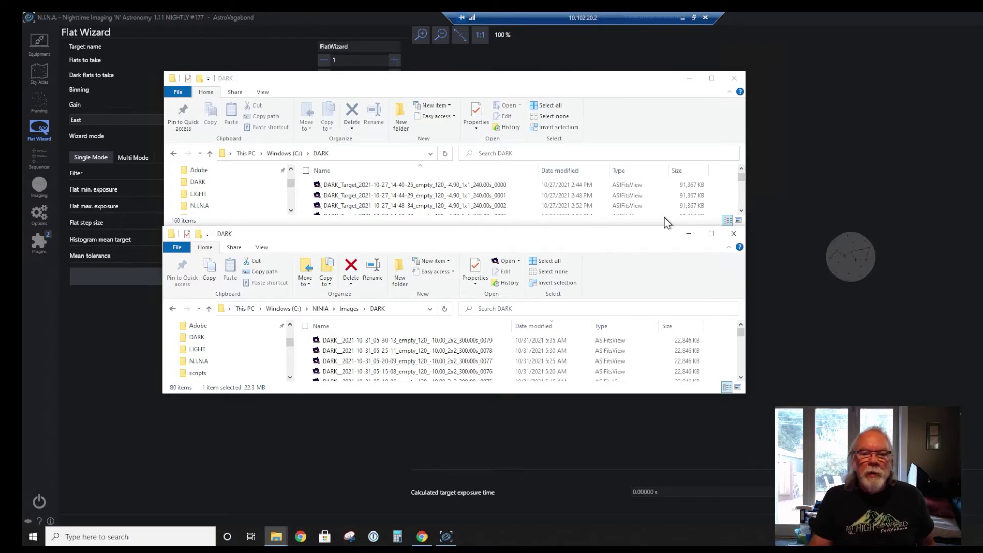
click(689, 234)
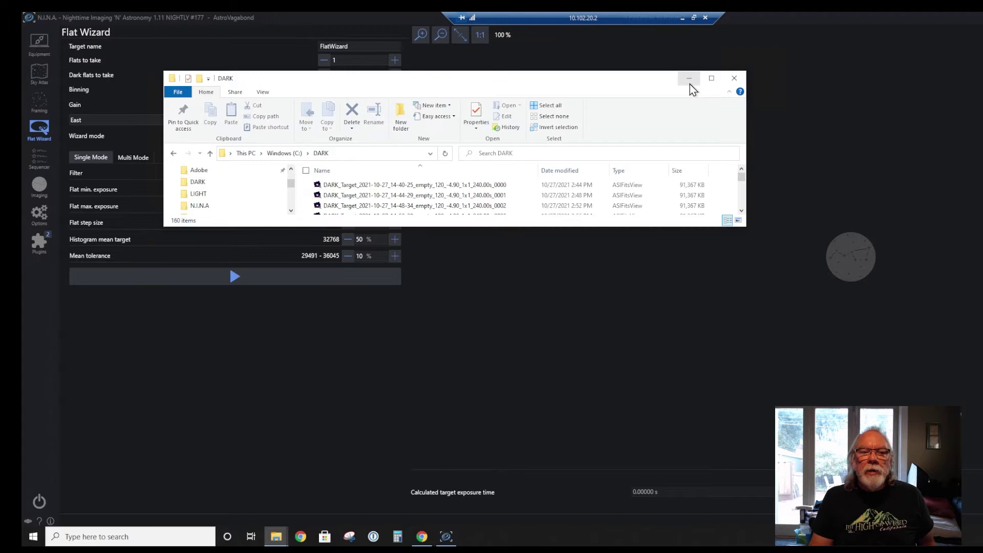
click(689, 80)
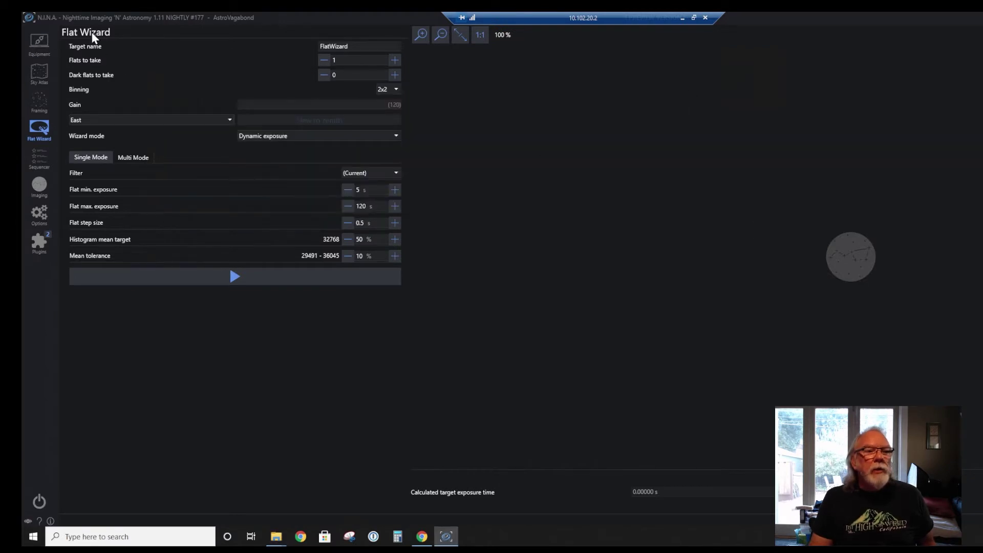
- Check the camera's 2.315 µm pixels and max binning 4, then show the Darks-seq-cool-10c-bin2-v2 sequence
click(38, 44)
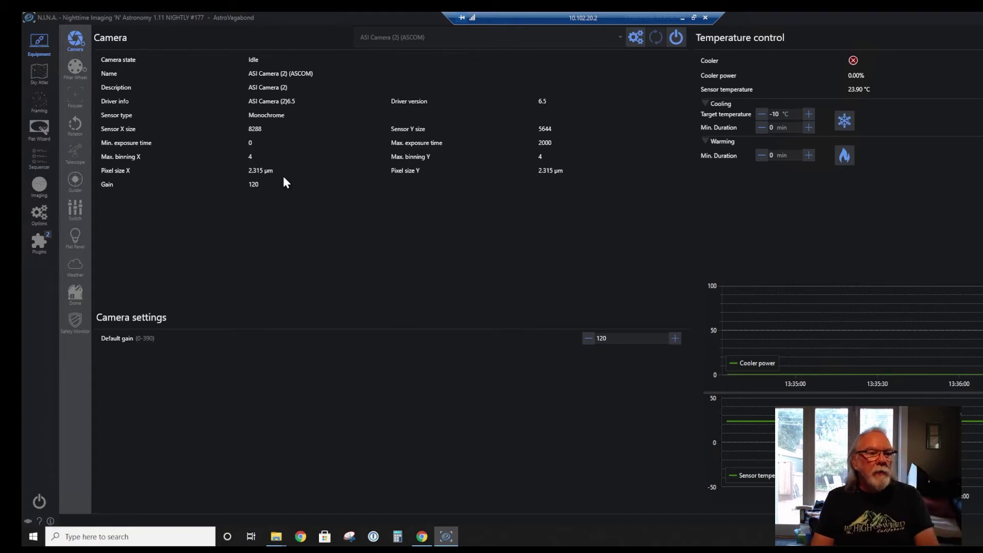
click(36, 158)
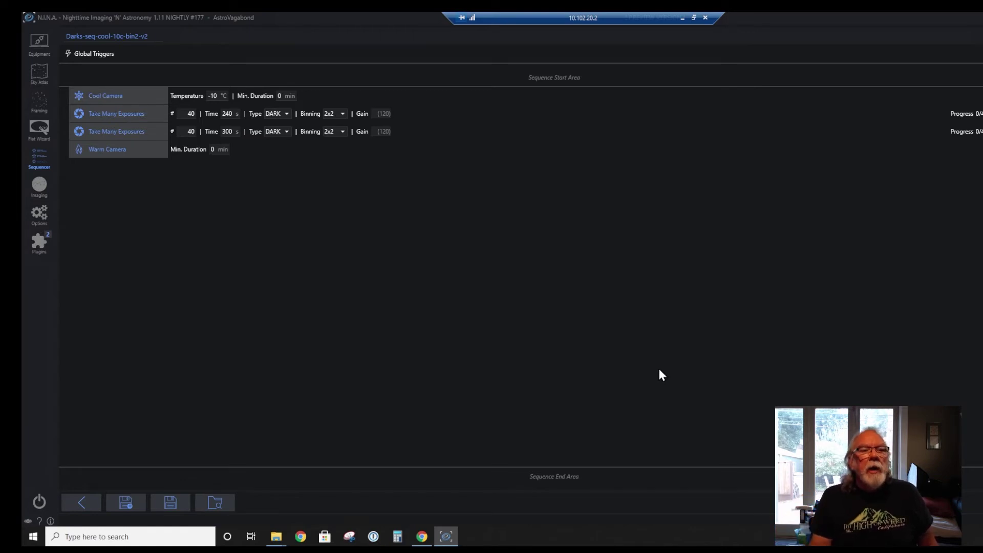
click(342, 114)
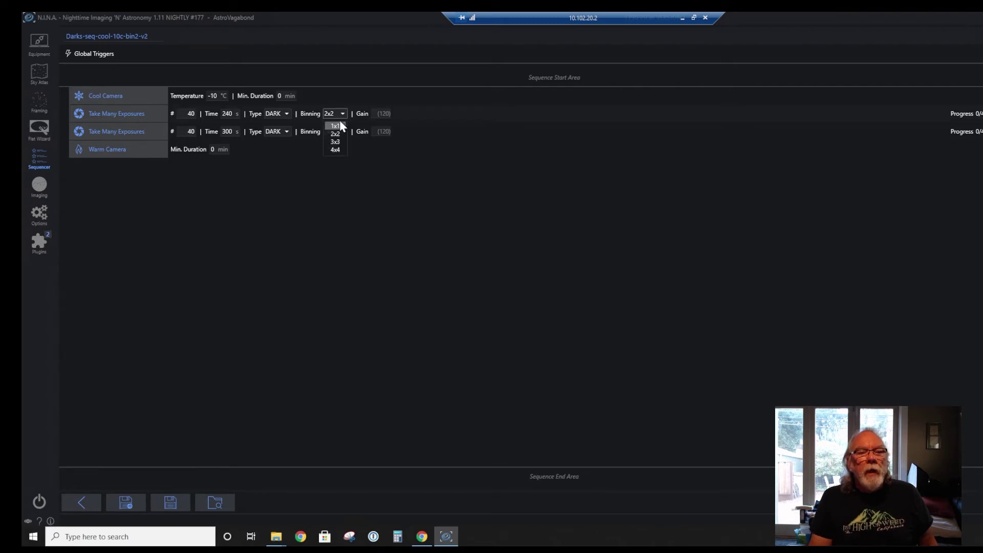
click(343, 115)
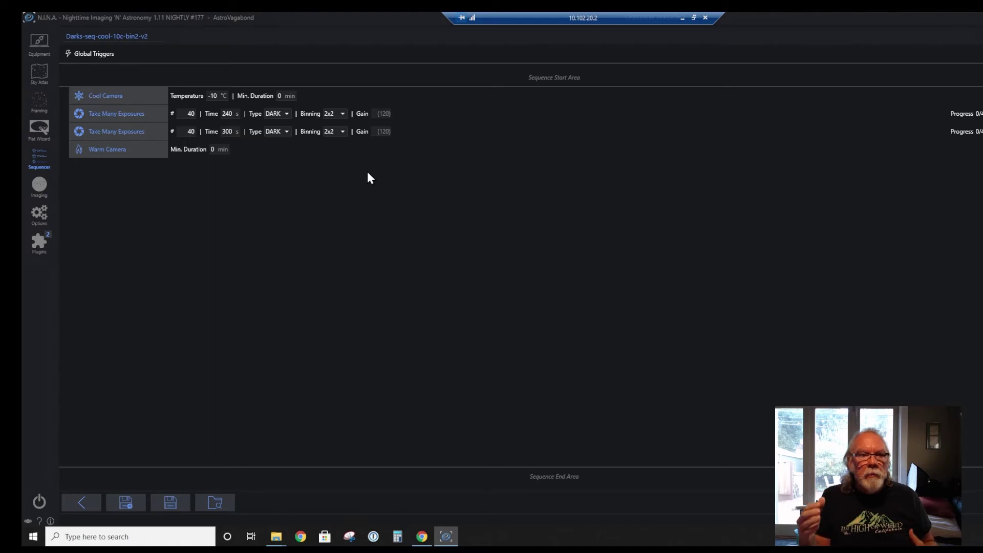
click(40, 126)
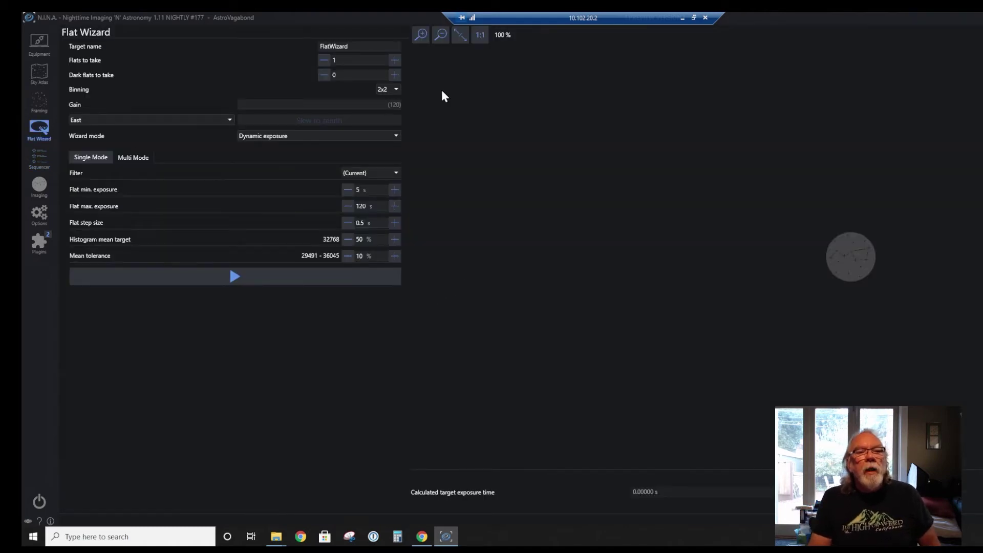
click(395, 88)
click(396, 101)
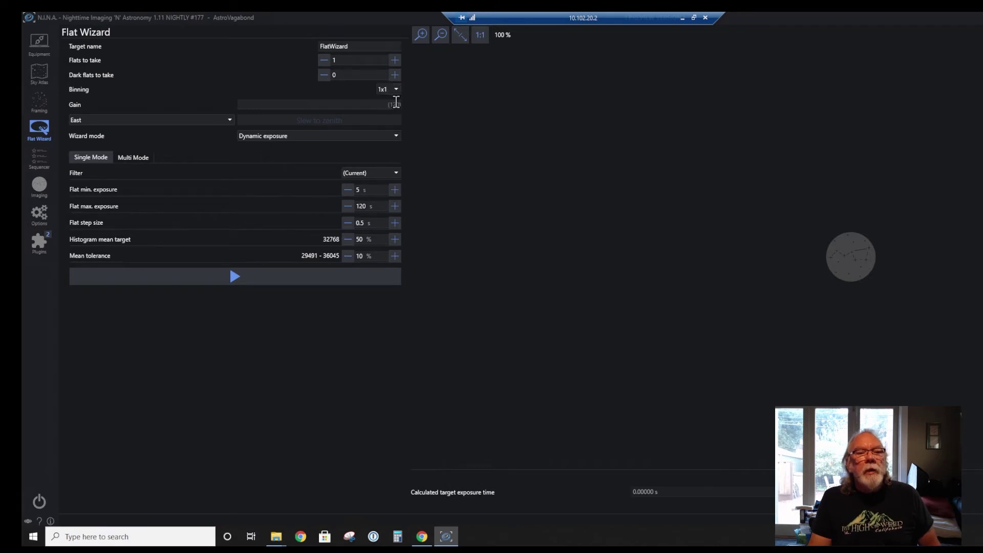
click(398, 91)
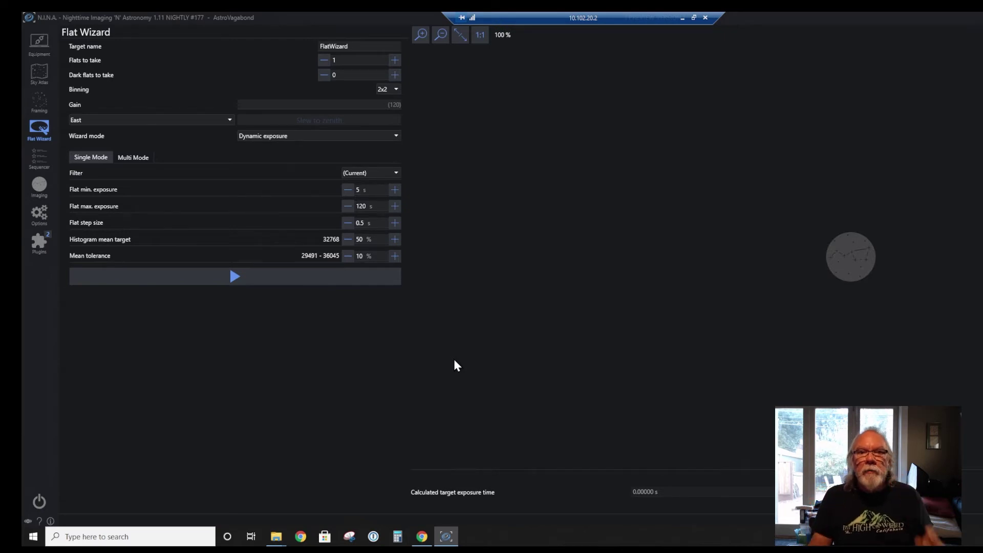
- Show the IC 1805 Flat Wizard Times sheet: LRGB flats 15.7 minutes, narrowband 35.63
click(423, 538)
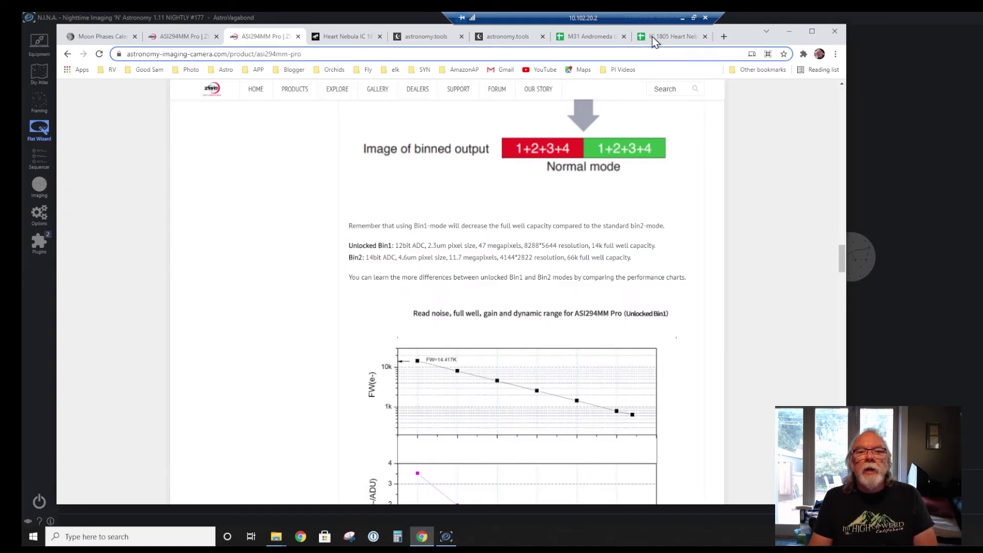
click(668, 38)
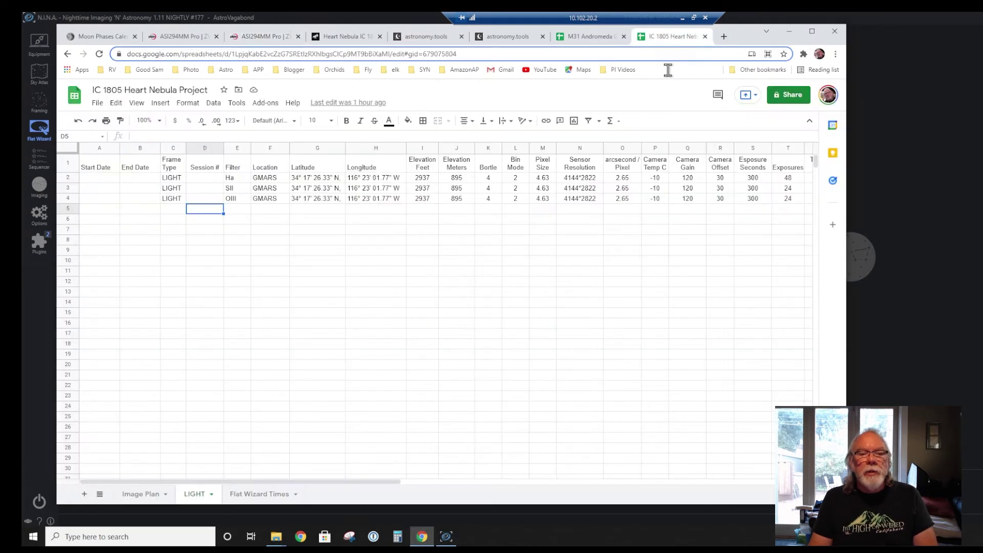
click(258, 498)
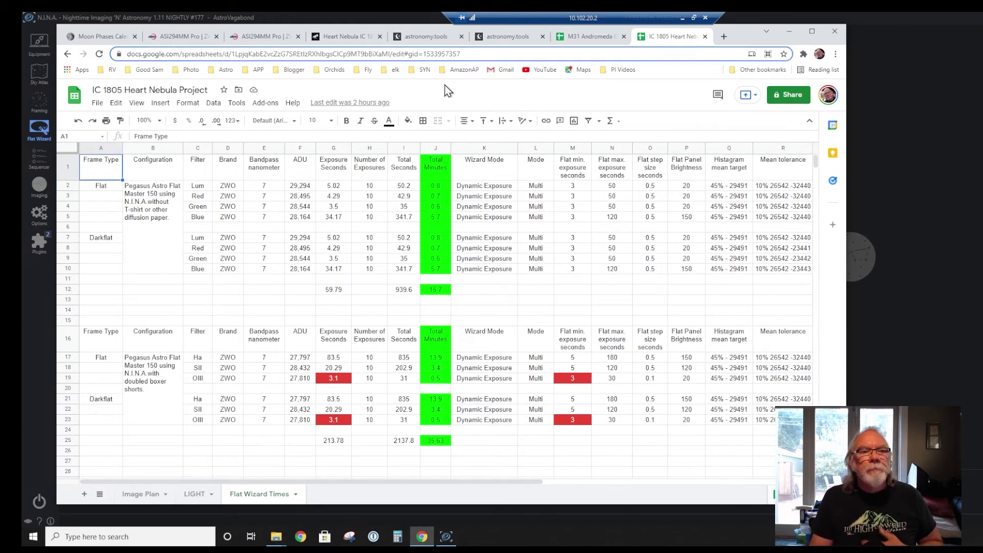
- Show the CCD Suitability result for Zenithstar 61 with ASI294MM at 2.3 µm: 1.32"/pixel
click(433, 37)
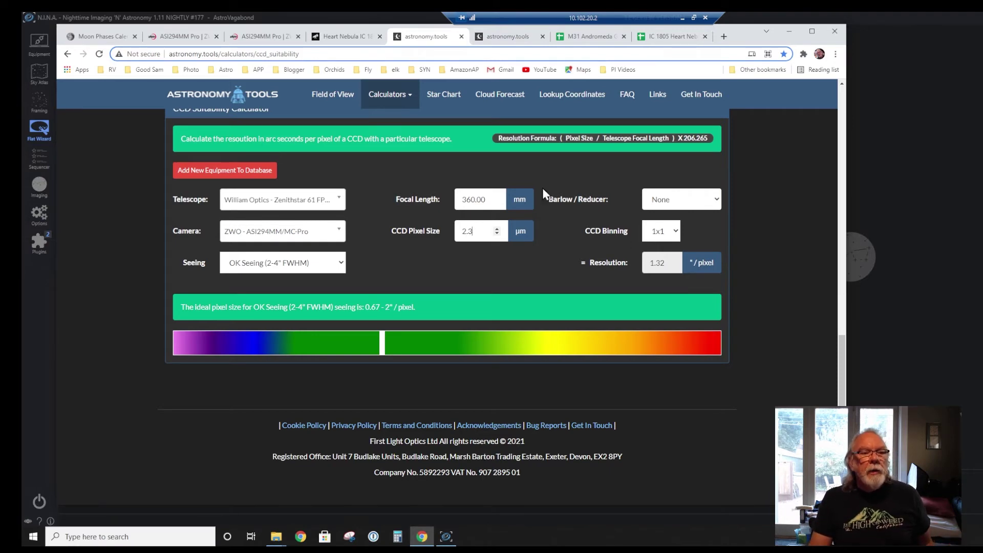
click(408, 99)
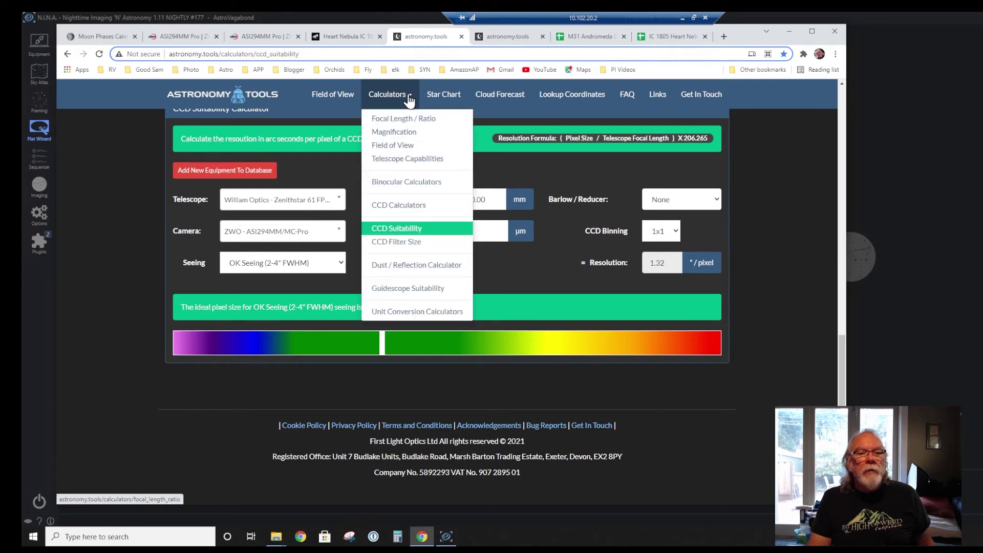
click(409, 99)
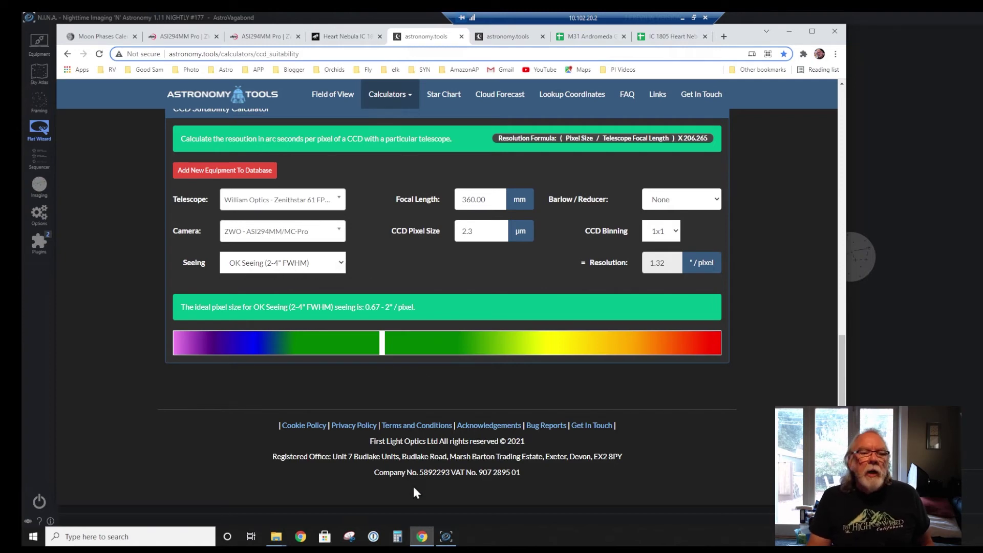
- Show the CCD Suitability result for 4.63 µm pixels: 2.65"/pixel, under-sampled but fine for widefield
click(508, 37)
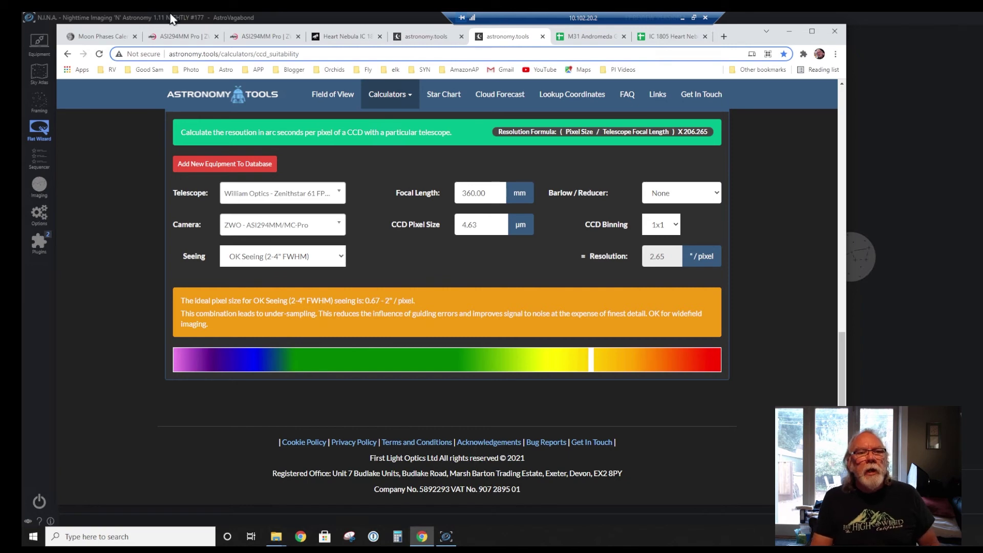
- Return through the open tabs to the IC 1805 Flat Wizard Times table, with OIII flats at 3.1 s
click(346, 37)
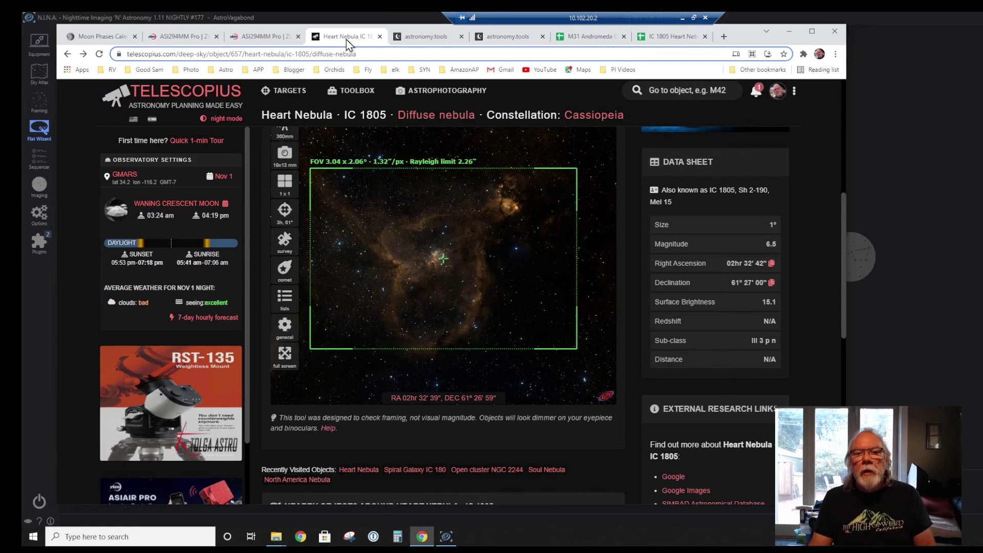
click(611, 34)
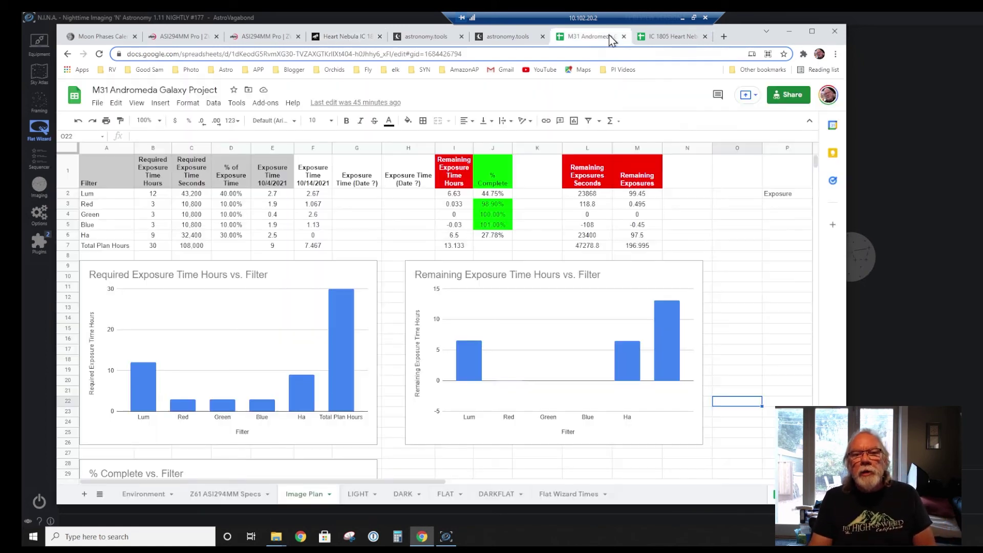
click(671, 37)
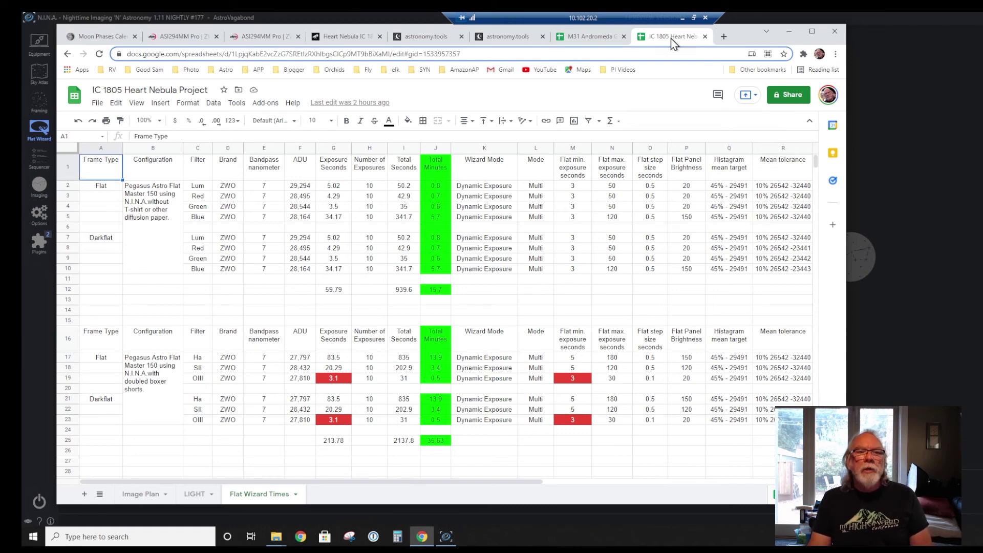
- Show the Heart Nebula IC 1805 framing page with its 3.04° × 2.06° field at 1.32"/px
click(358, 36)
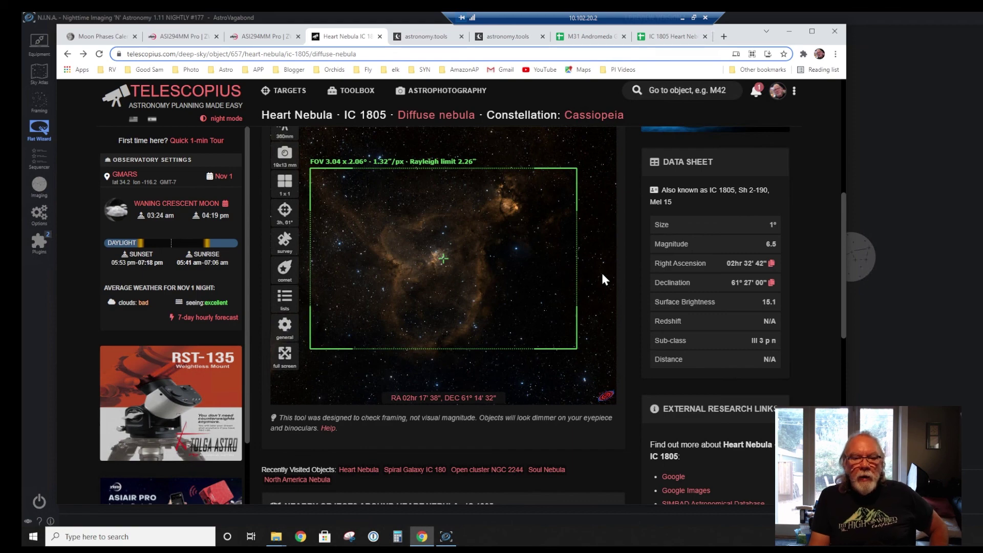
- Show the Moon Giant calendar for November 2021, with new moon on the 4th and full moon on the 19th
click(112, 36)
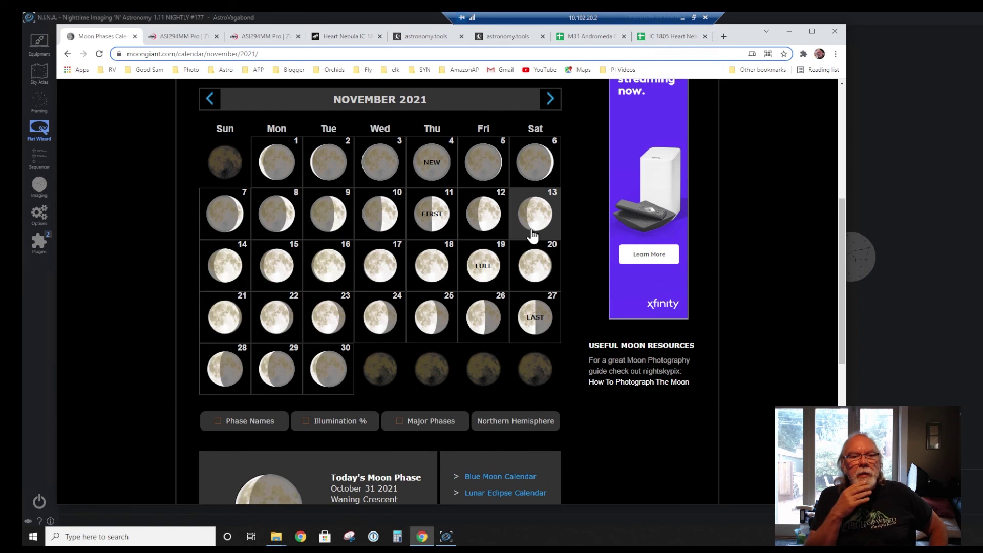